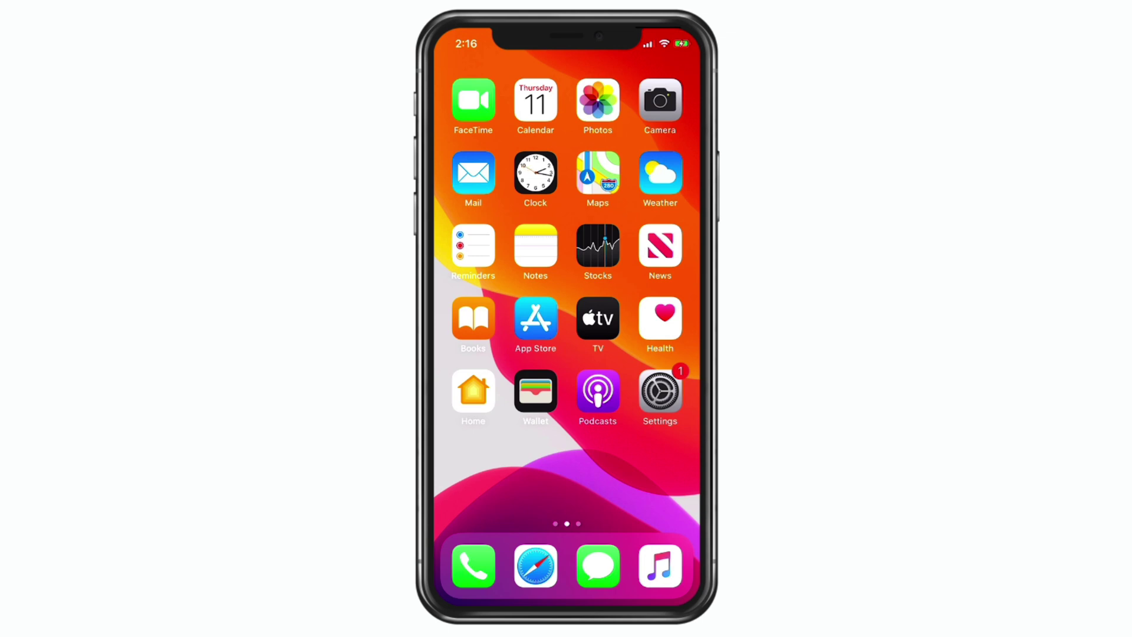
Step: On the third Home Screen page, bring up Tap Forms' quick-actions menu and dismiss it without deleting
{"action": "left_click_drag", "start_coordinate": [649, 295], "coordinate": [472, 295]}
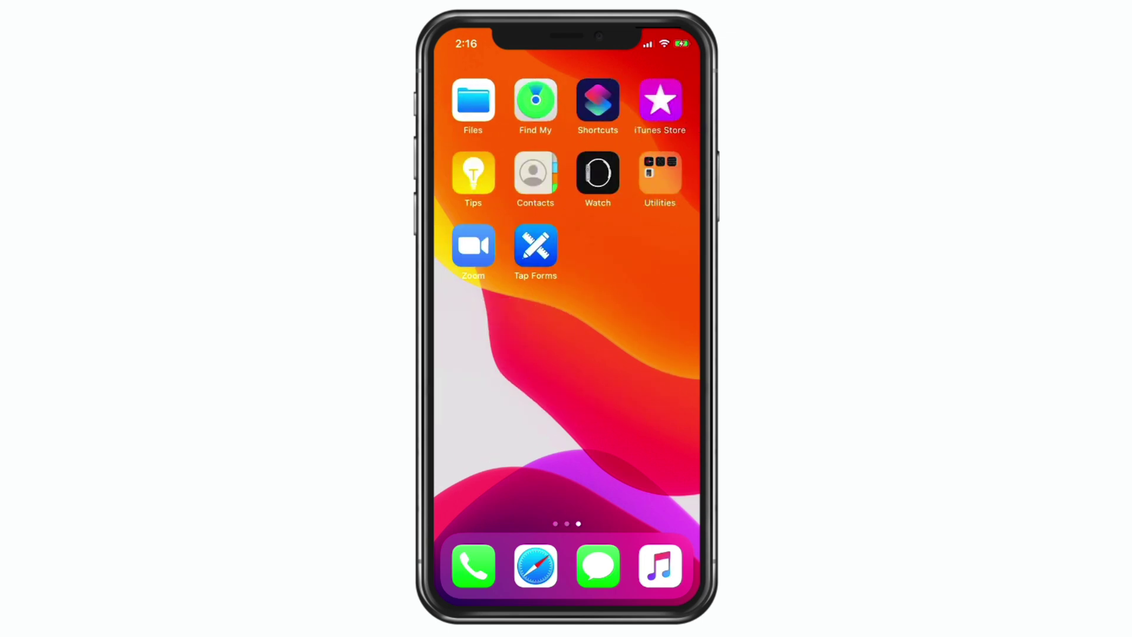
{"action": "left_click", "coordinate": [536, 247]}
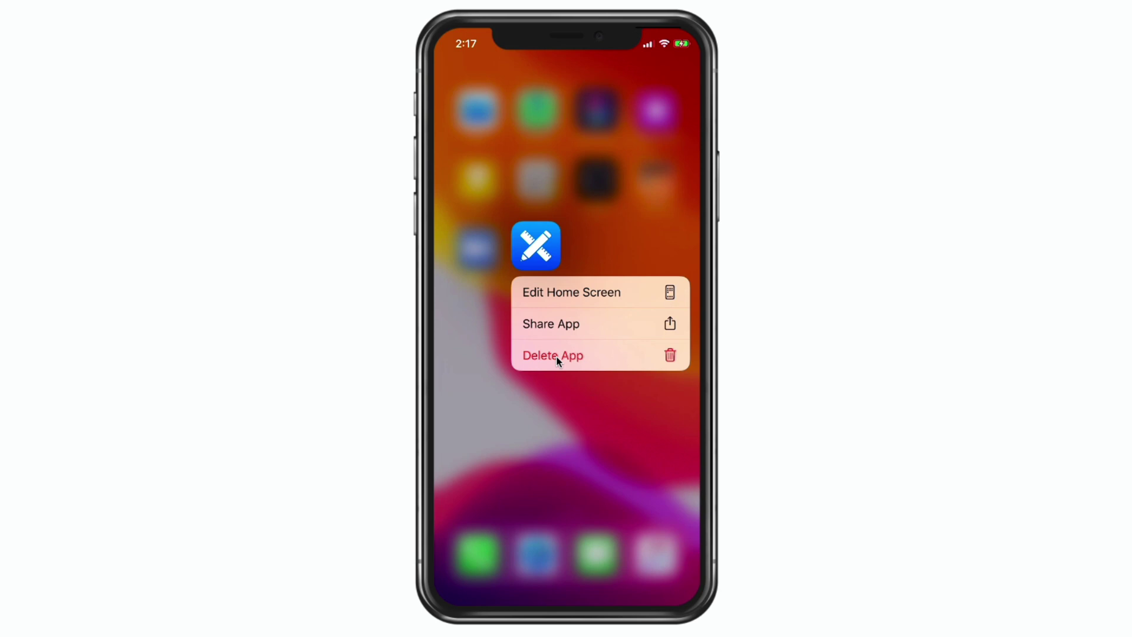
{"action": "left_click", "coordinate": [557, 361]}
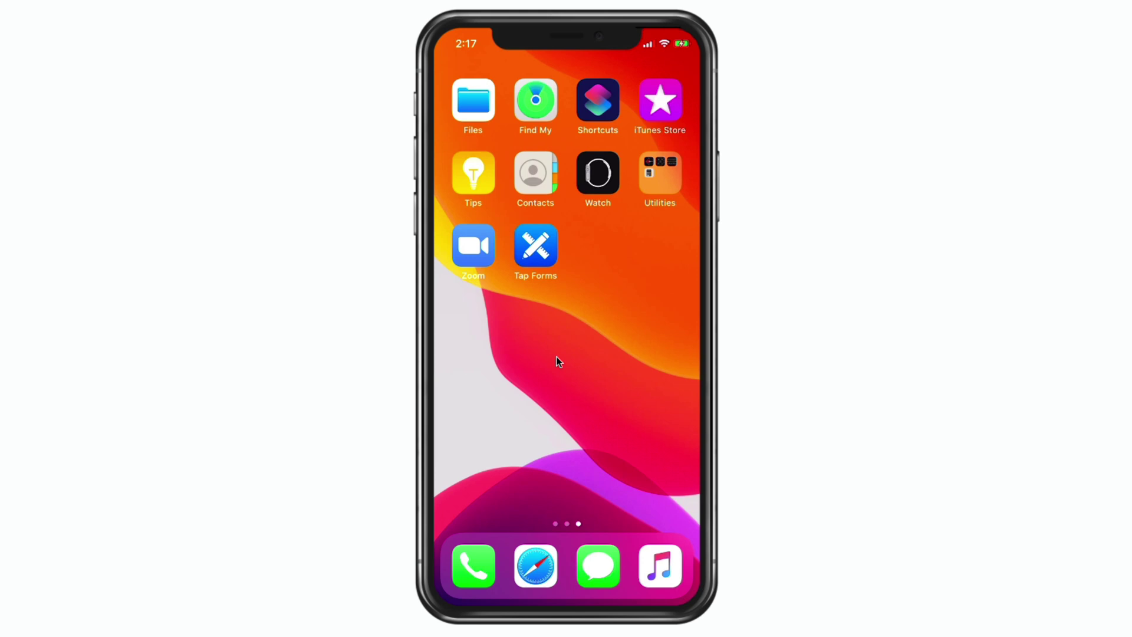
Step: Go to Settings > General > iPhone Storage and scroll the app list to Tap Forms (44.2 MB)
{"action": "scroll", "coordinate": [557, 361], "scroll_direction": "left", "scroll_amount": 3}
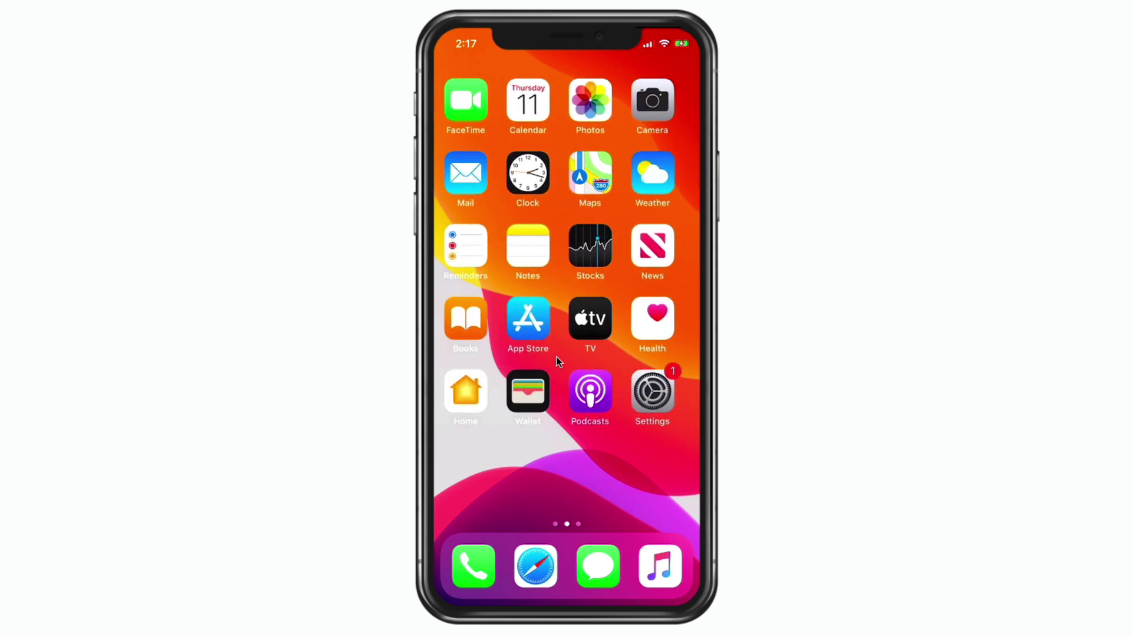
{"action": "left_click", "coordinate": [659, 394]}
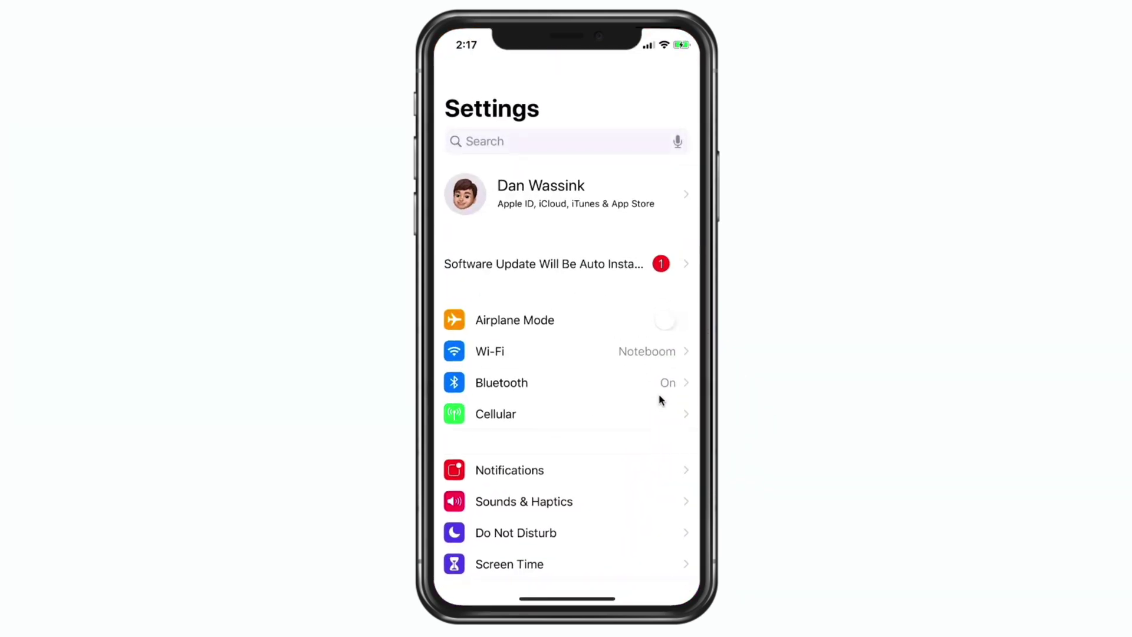
{"action": "scroll", "coordinate": [659, 394], "scroll_direction": "down", "scroll_amount": 5}
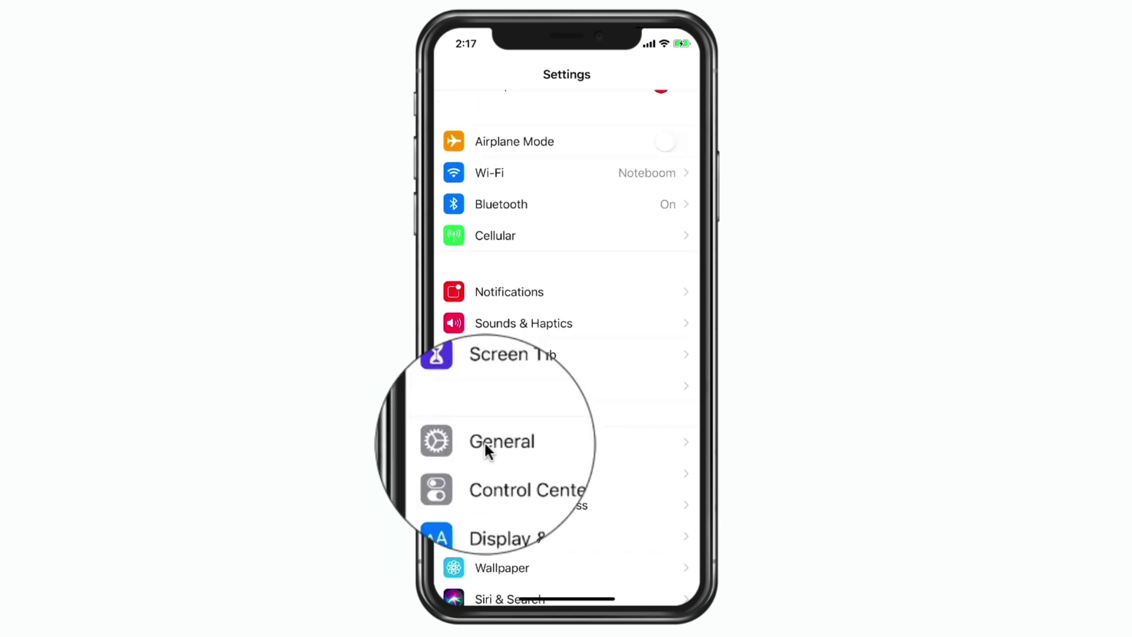
{"action": "left_click", "coordinate": [485, 443]}
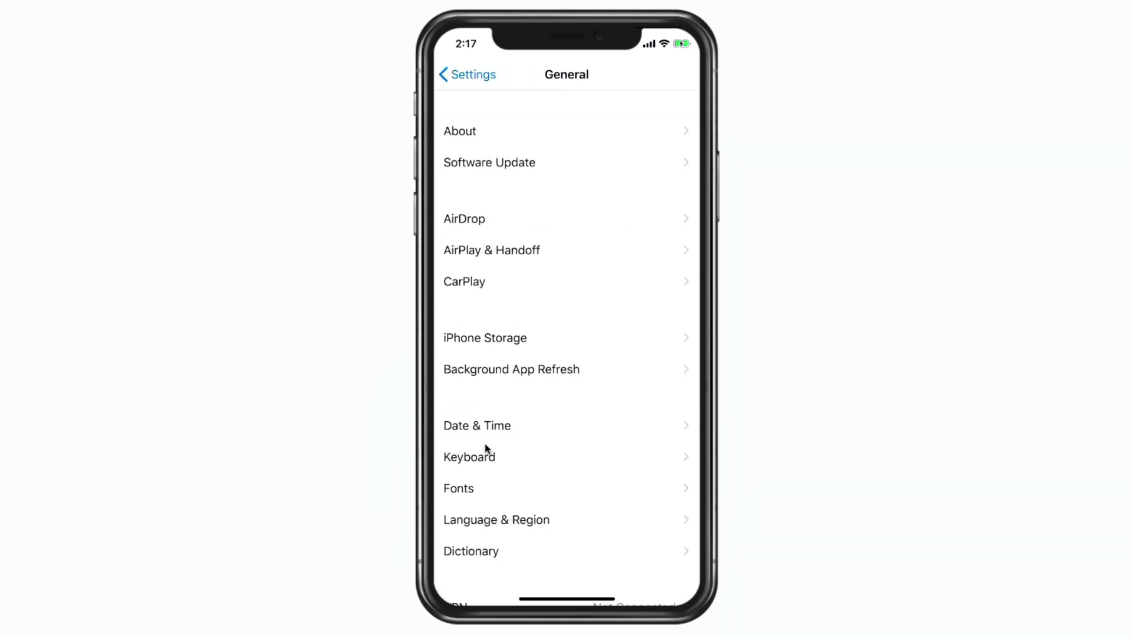
{"action": "left_click", "coordinate": [495, 339]}
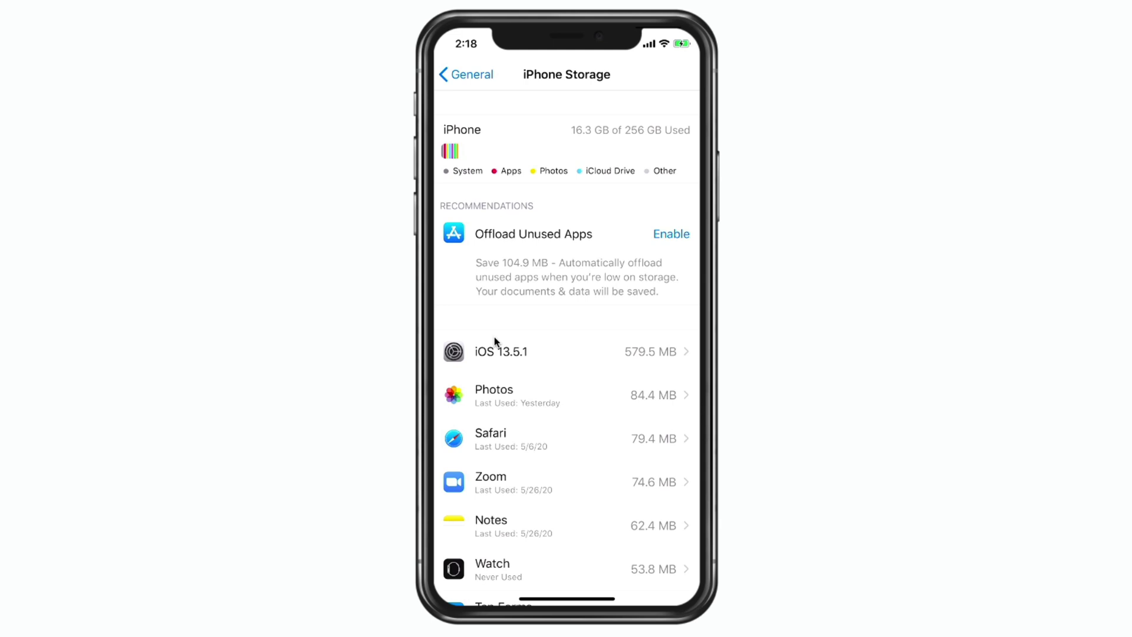
{"action": "scroll", "coordinate": [494, 338], "scroll_direction": "down", "scroll_amount": 5}
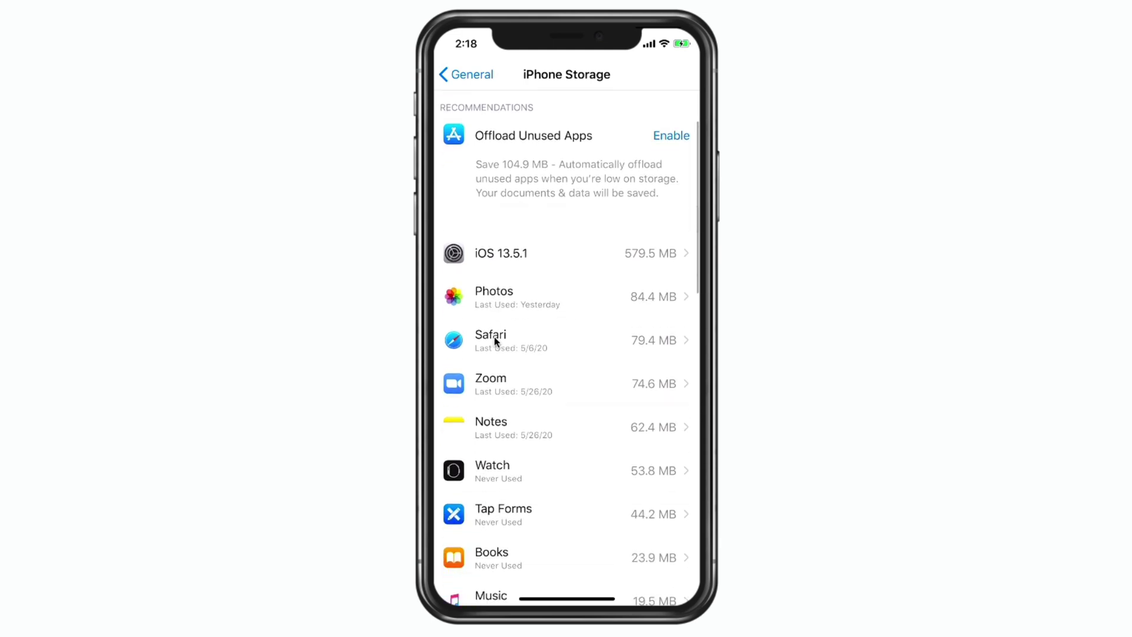
{"action": "scroll", "coordinate": [495, 337], "scroll_direction": "down", "scroll_amount": 3}
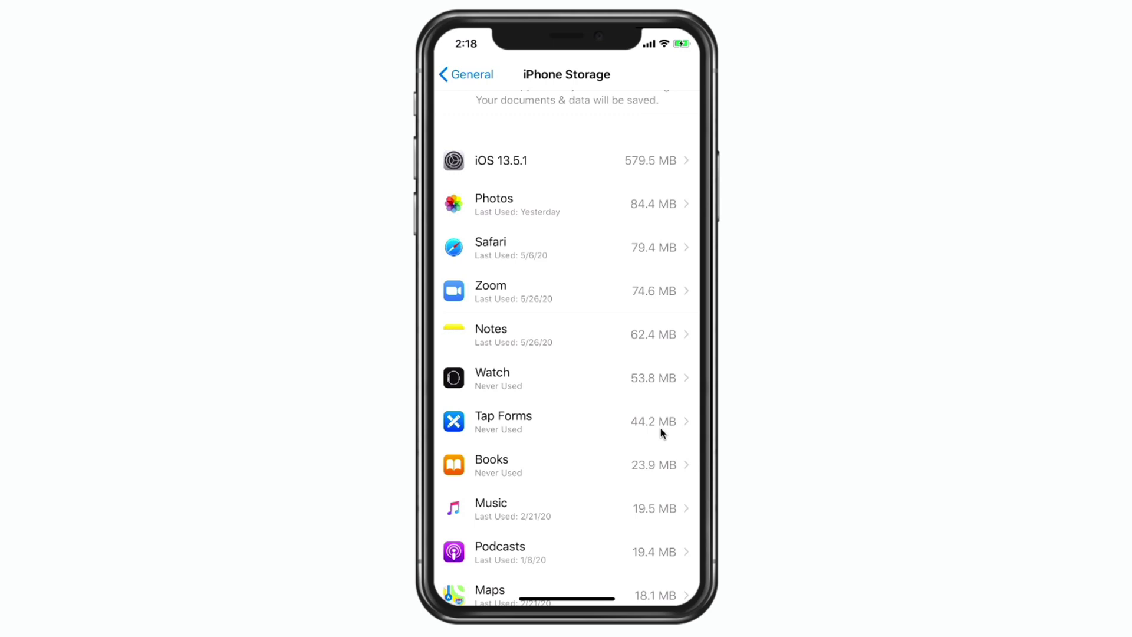
Step: Offload Tap Forms from its storage page, keeping its 807 KB of documents and data
{"action": "left_click", "coordinate": [489, 422]}
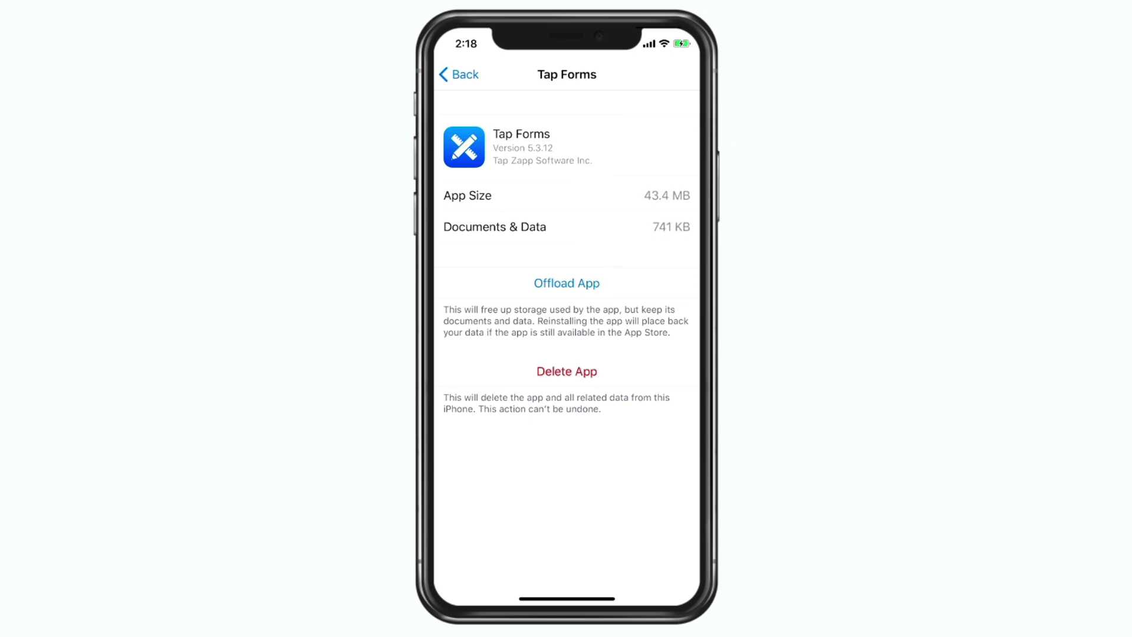
{"action": "left_click", "coordinate": [566, 288]}
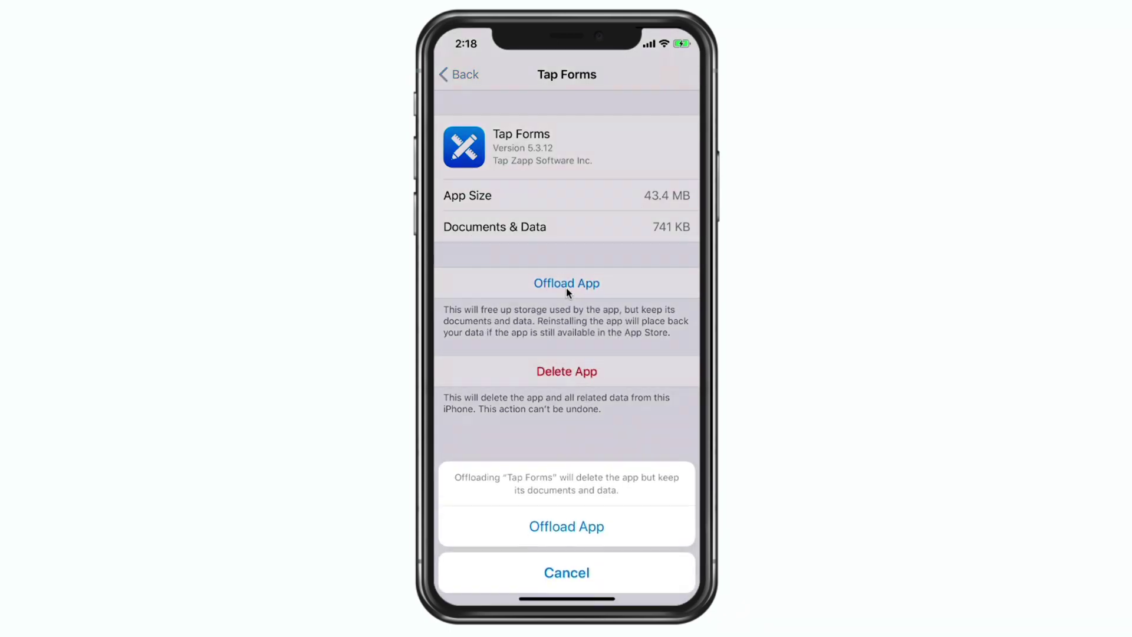
{"action": "left_click", "coordinate": [566, 518]}
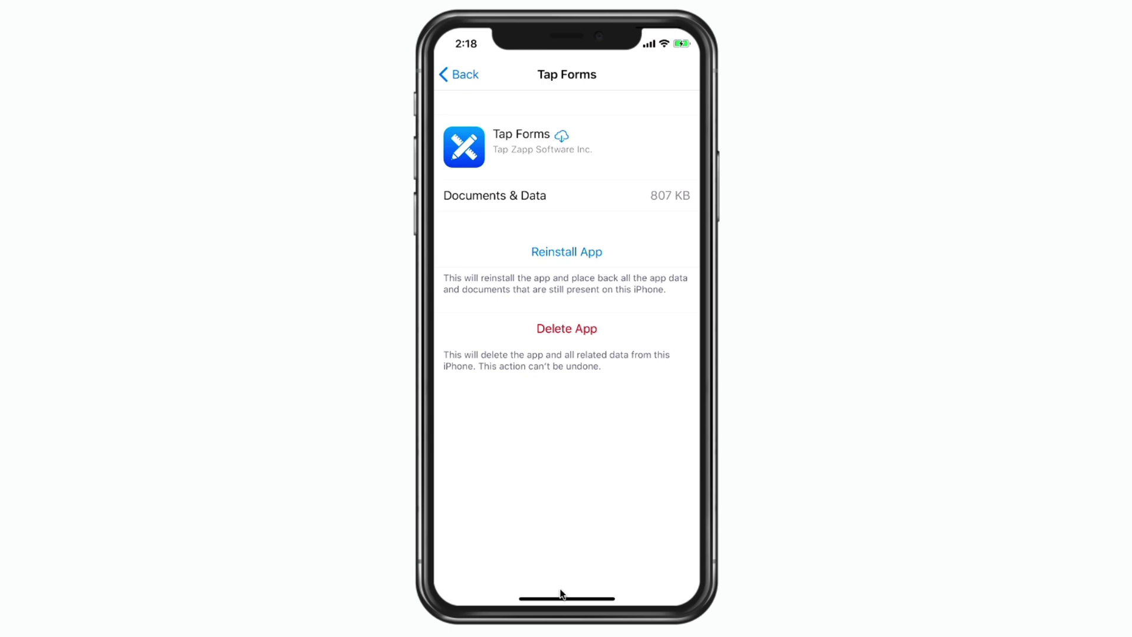
Step: Return Home and tap the cloud-marked Tap Forms icon on the third page to reinstall it
{"action": "key", "text": "super+shift+h"}
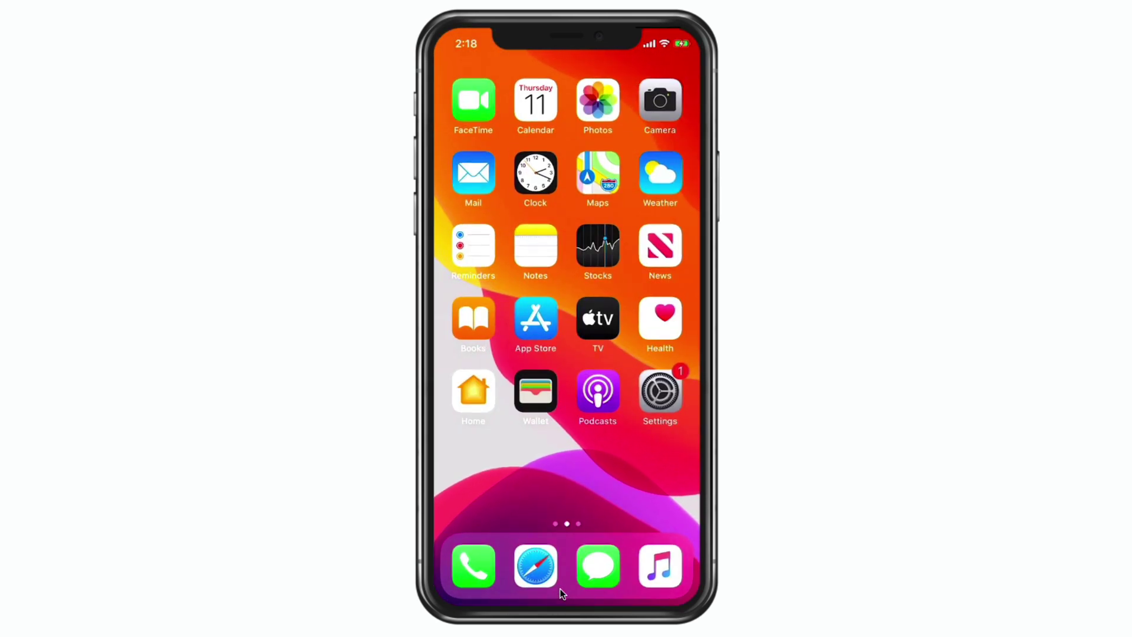
{"action": "scroll", "coordinate": [560, 589], "scroll_direction": "right", "scroll_amount": 3}
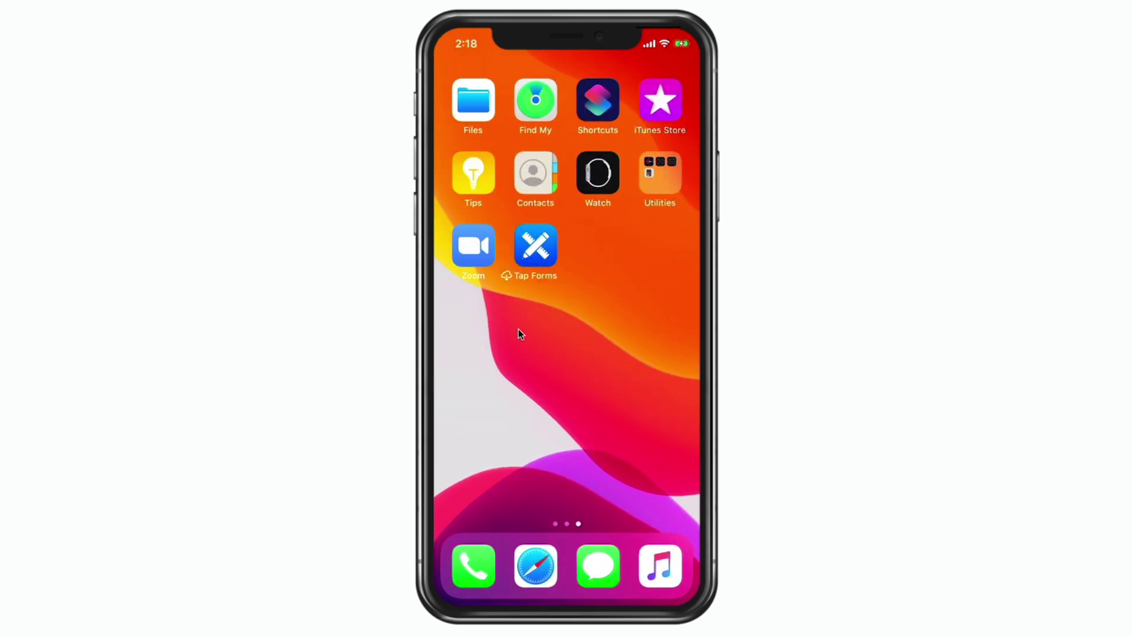
{"action": "left_click", "coordinate": [534, 248]}
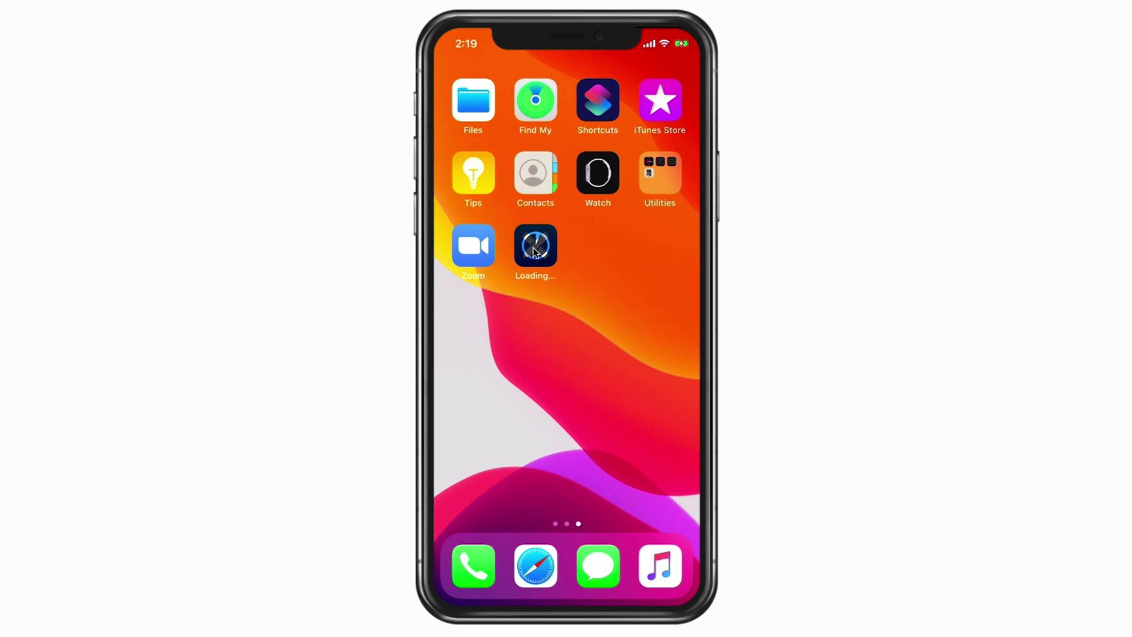
Step: From the second Home Screen page, reopen Settings and go into General
{"action": "scroll", "coordinate": [533, 251], "scroll_direction": "left", "scroll_amount": 3}
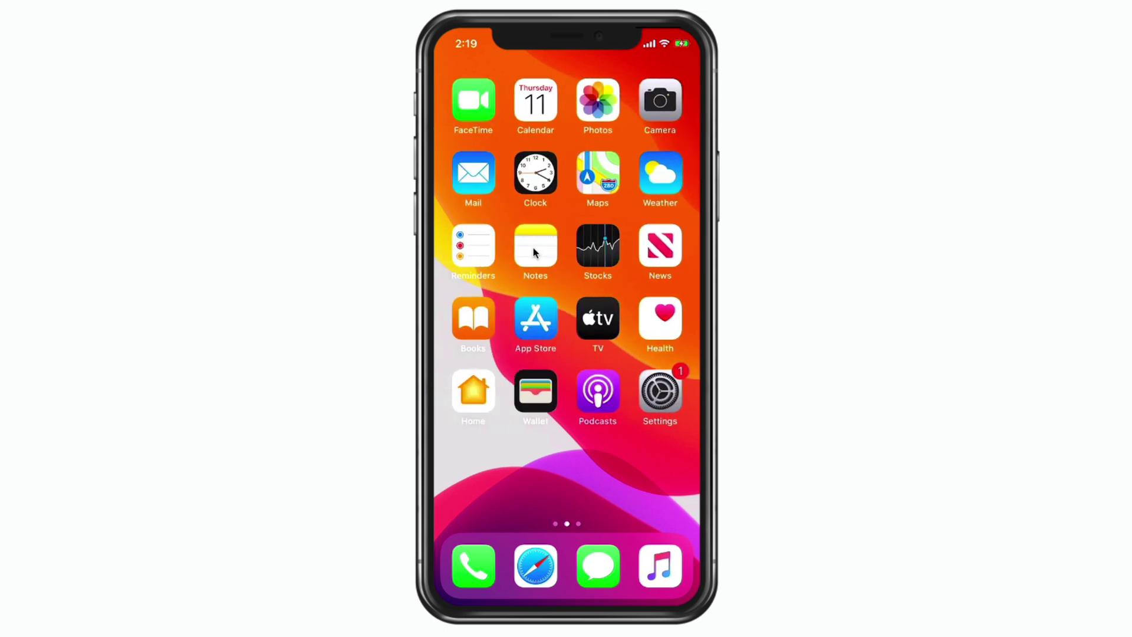
{"action": "left_click", "coordinate": [660, 395]}
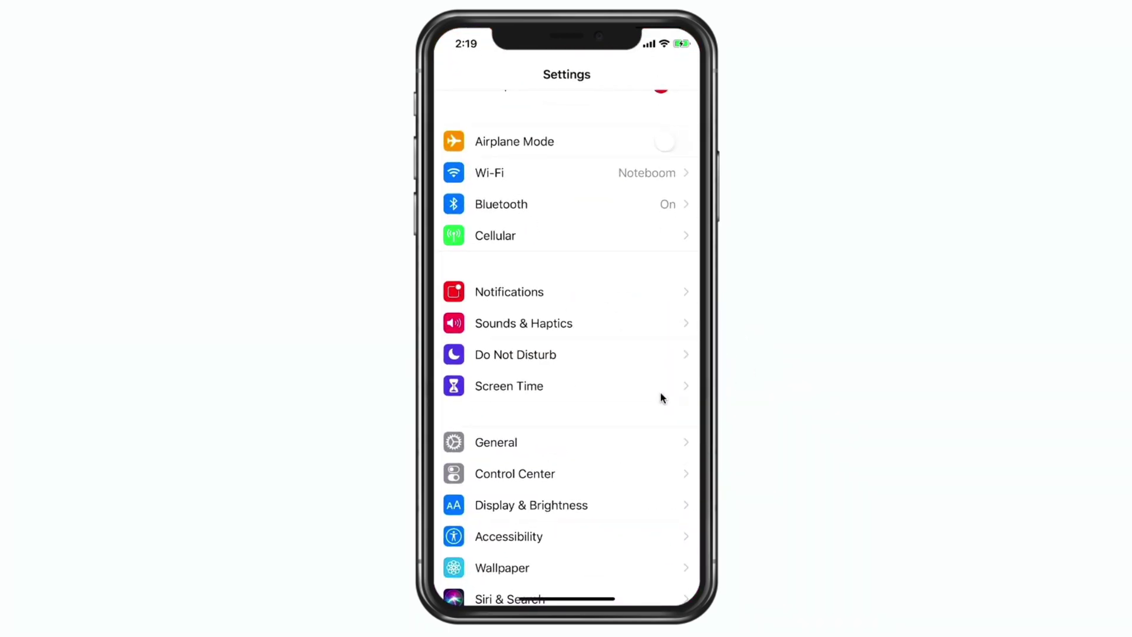
{"action": "left_click", "coordinate": [479, 444]}
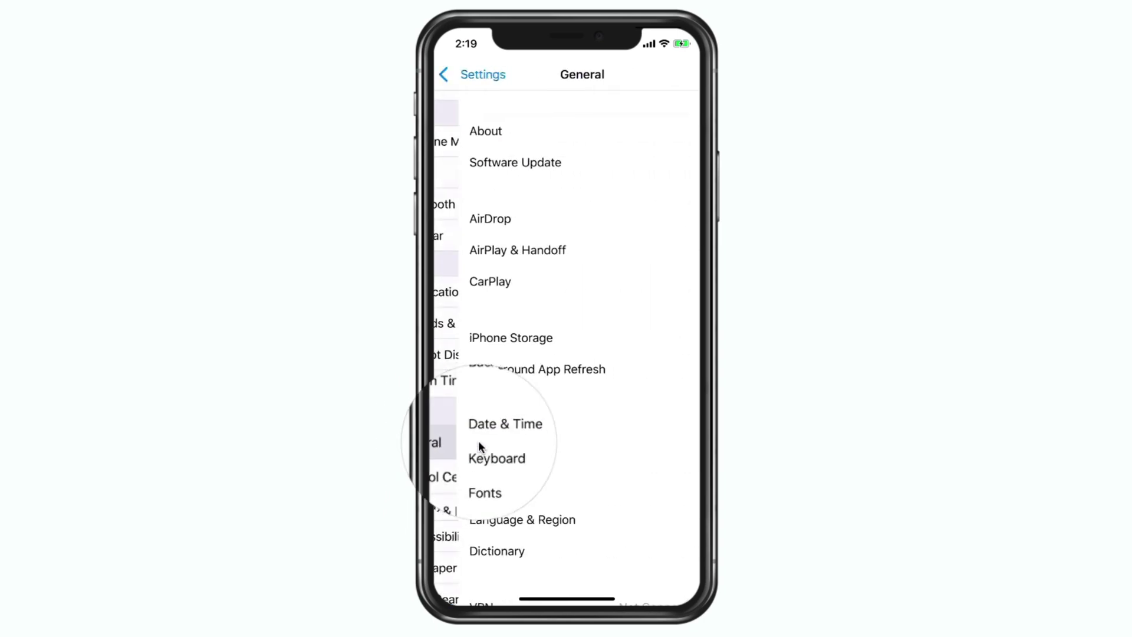
Step: Open iPhone Storage and enable the Offload Unused Apps recommendation
{"action": "left_click", "coordinate": [484, 340]}
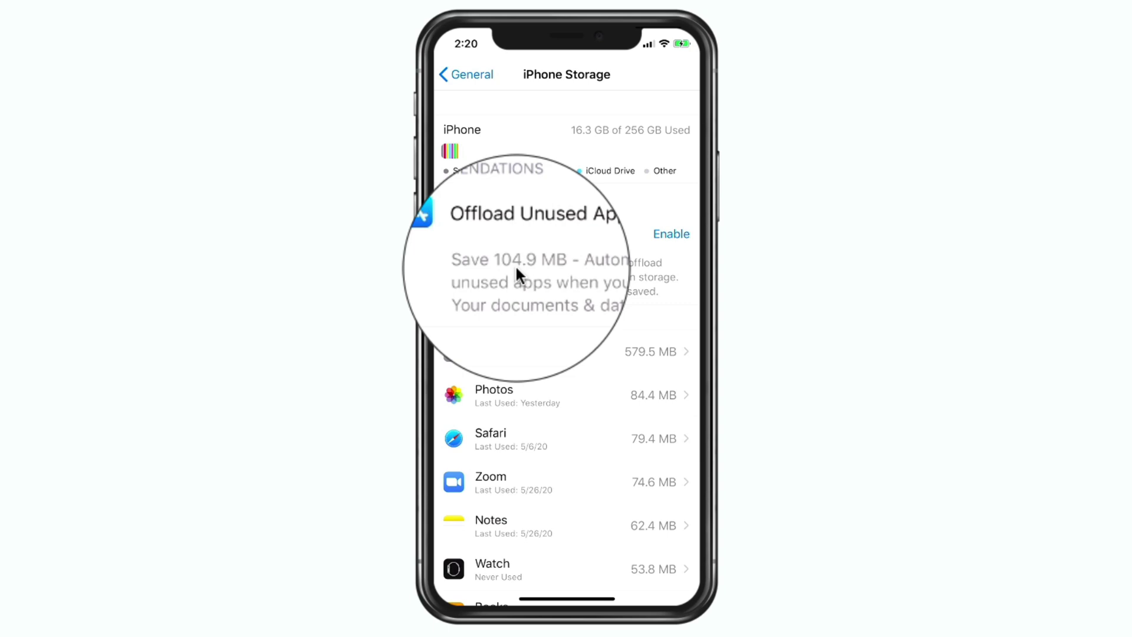
{"action": "left_click", "coordinate": [666, 235]}
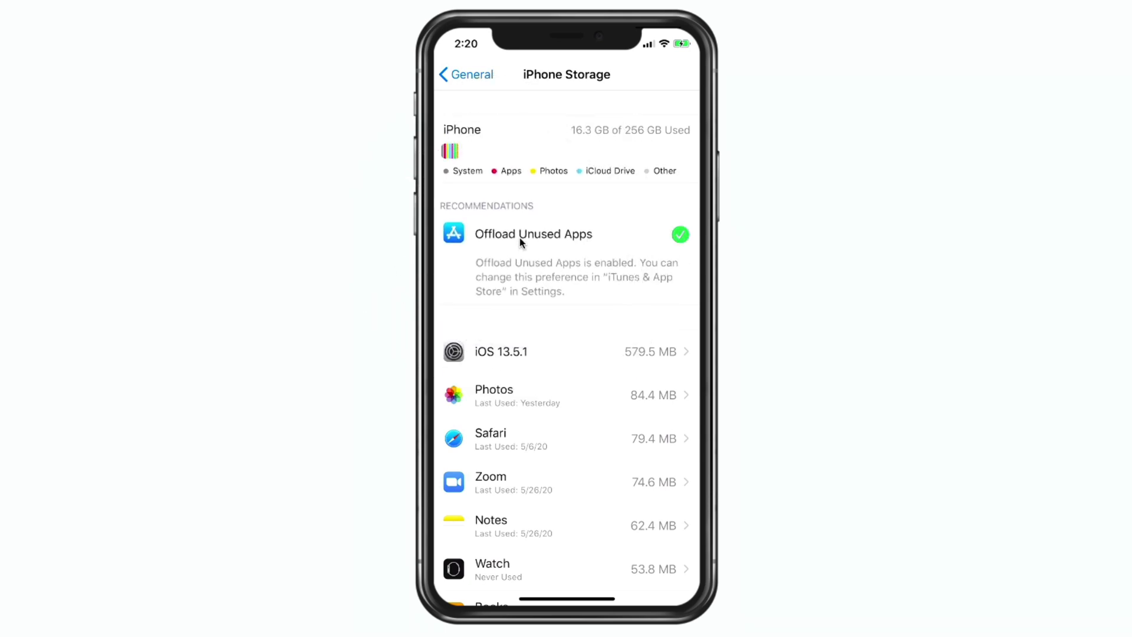
Step: From the Home Screen, return through Settings > General to the iPhone Storage page
{"action": "key", "text": "super+shift+h"}
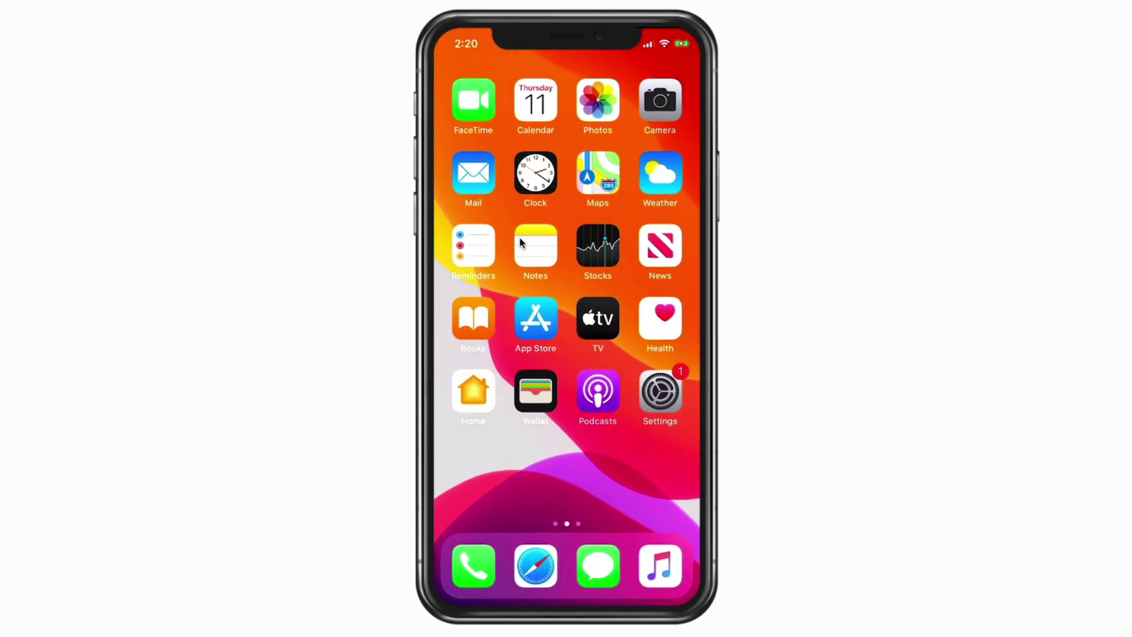
{"action": "left_click", "coordinate": [660, 394]}
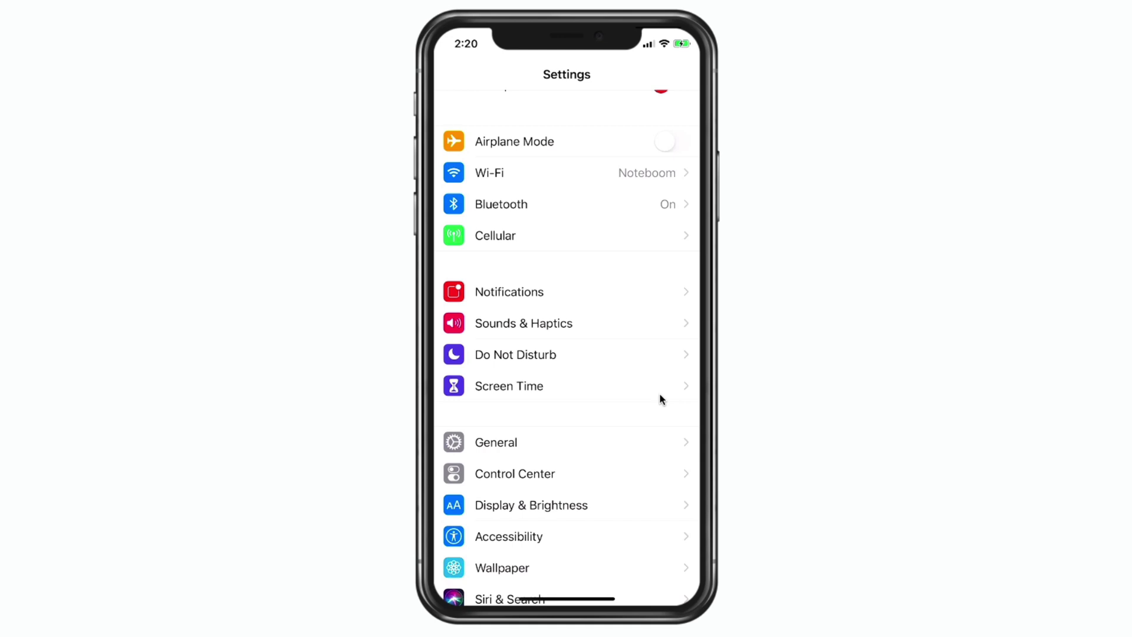
{"action": "left_click", "coordinate": [476, 443]}
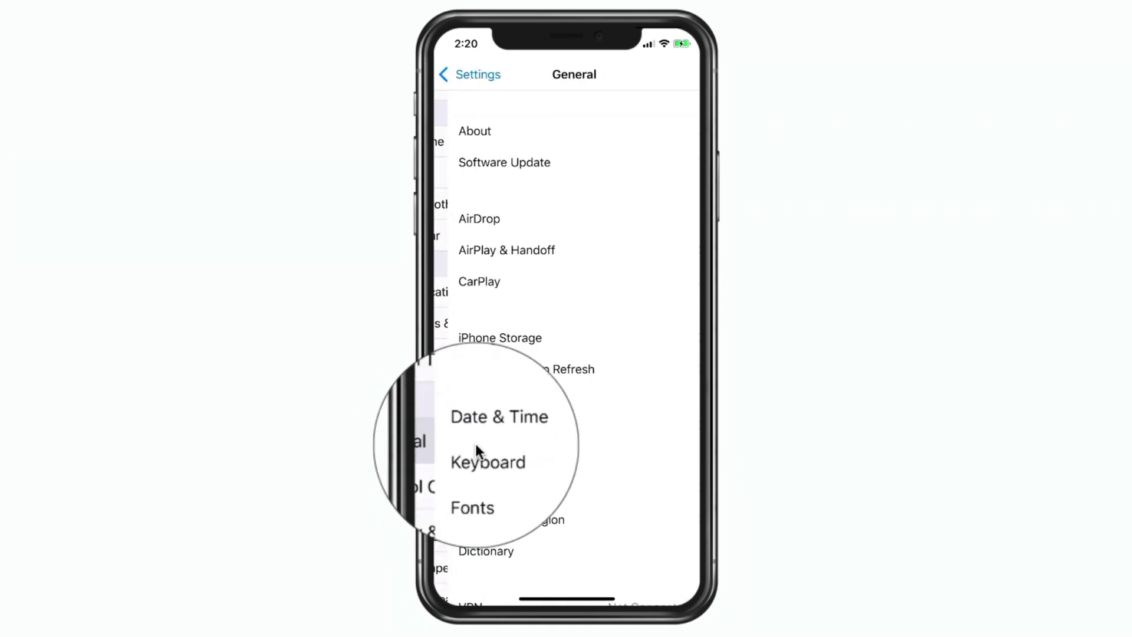
{"action": "left_click", "coordinate": [483, 337]}
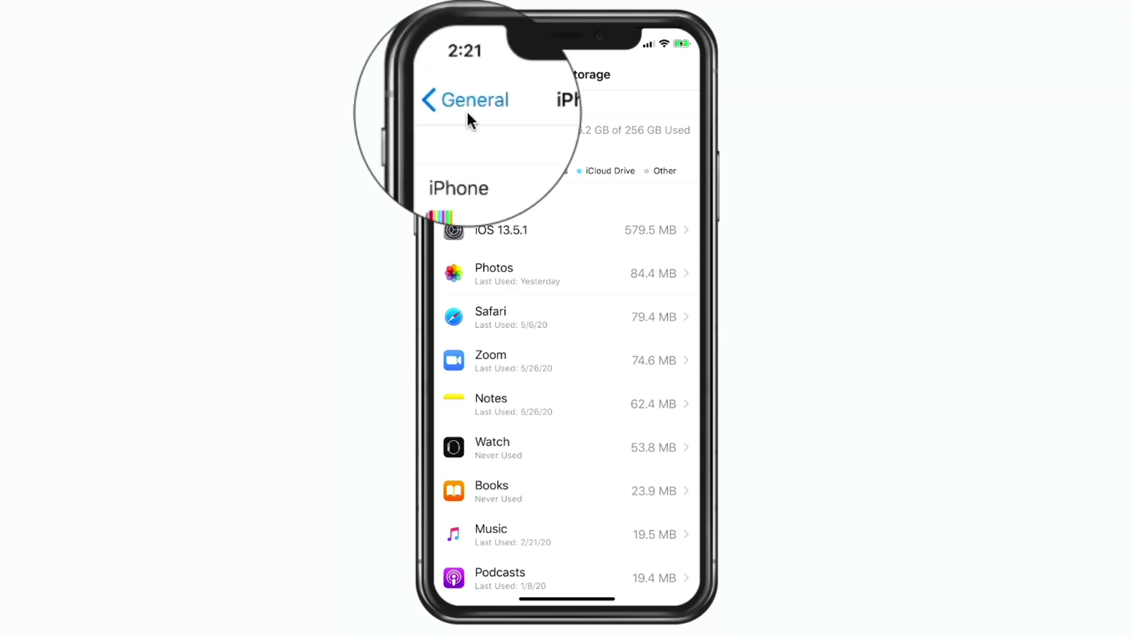
Step: Back out to the main Settings list and open iTunes & App Store, scrolling to Offload Unused Apps
{"action": "left_click", "coordinate": [467, 112]}
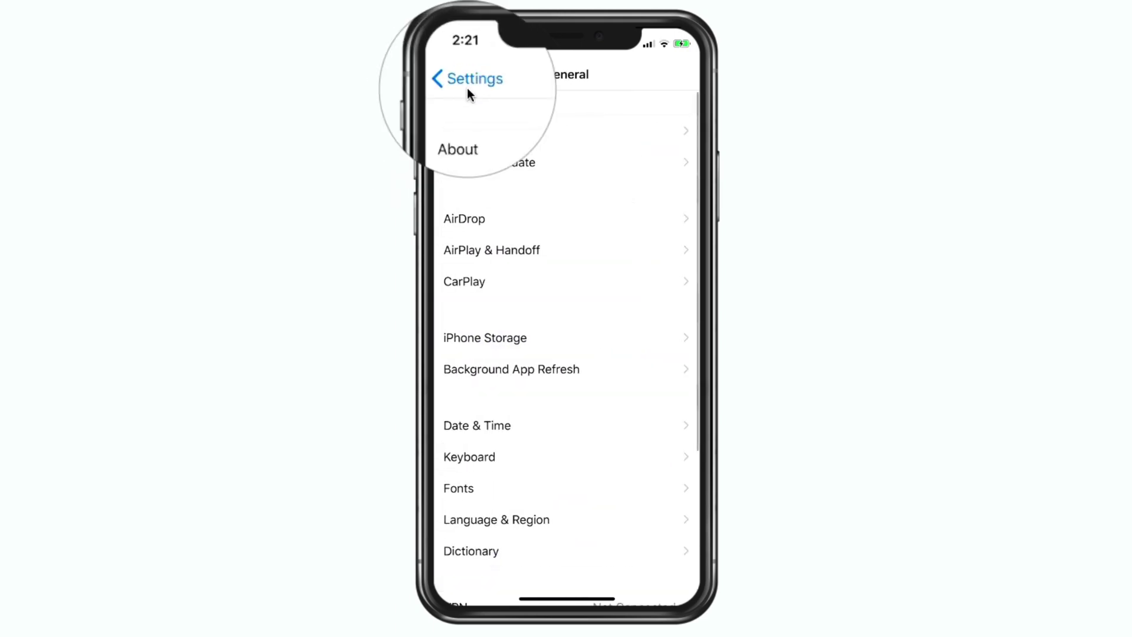
{"action": "left_click", "coordinate": [468, 85]}
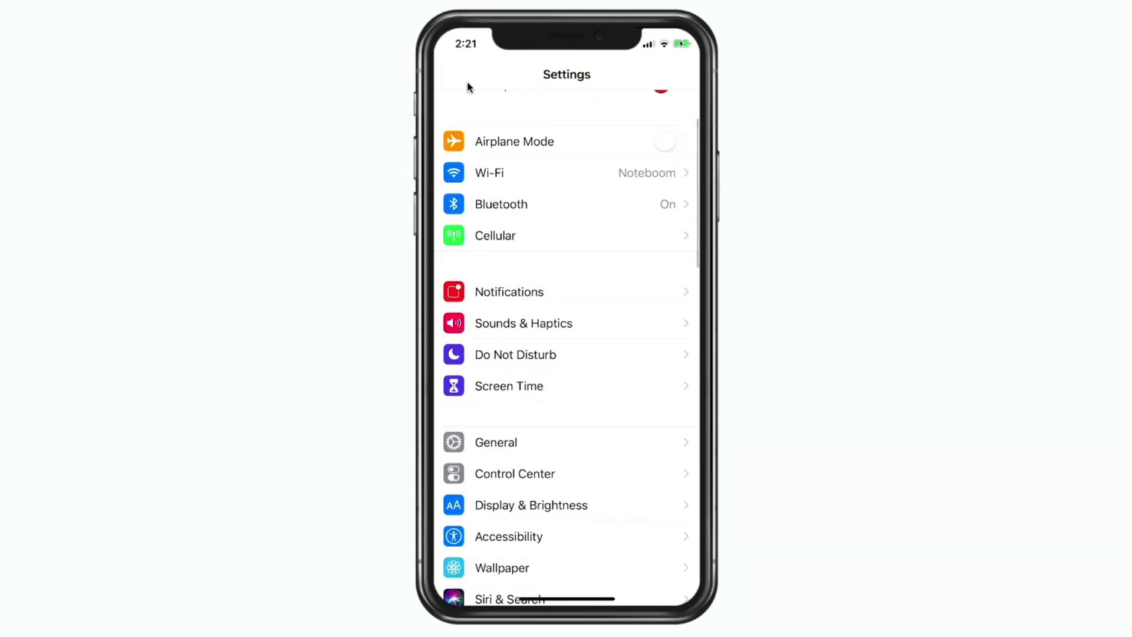
{"action": "scroll", "coordinate": [467, 87], "scroll_direction": "down", "scroll_amount": 6}
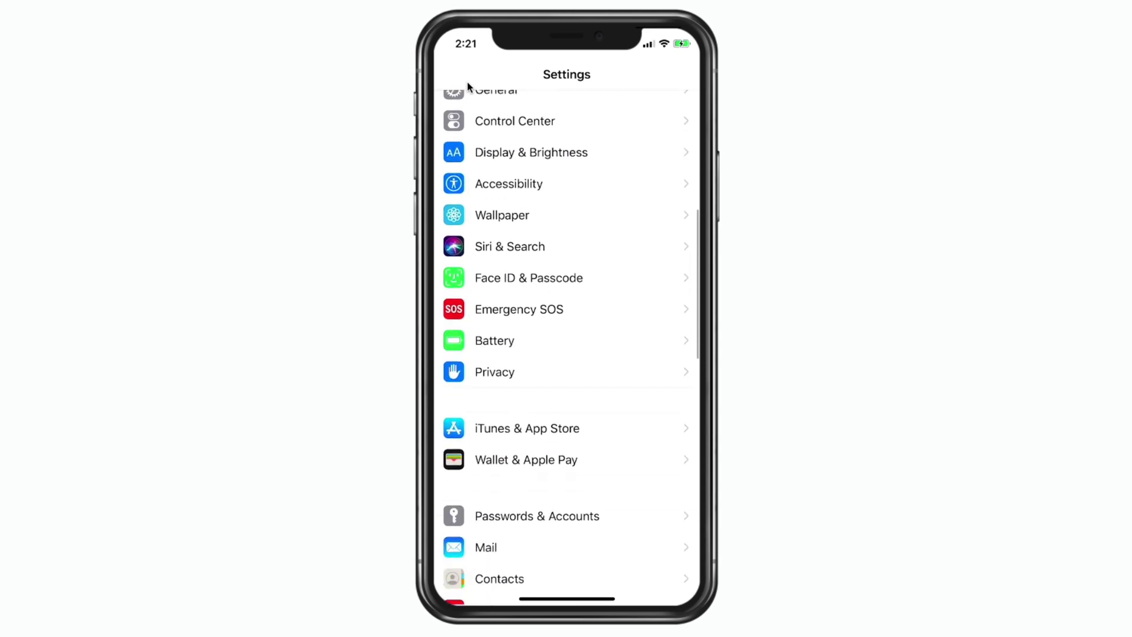
{"action": "scroll", "coordinate": [468, 86], "scroll_direction": "down", "scroll_amount": 1}
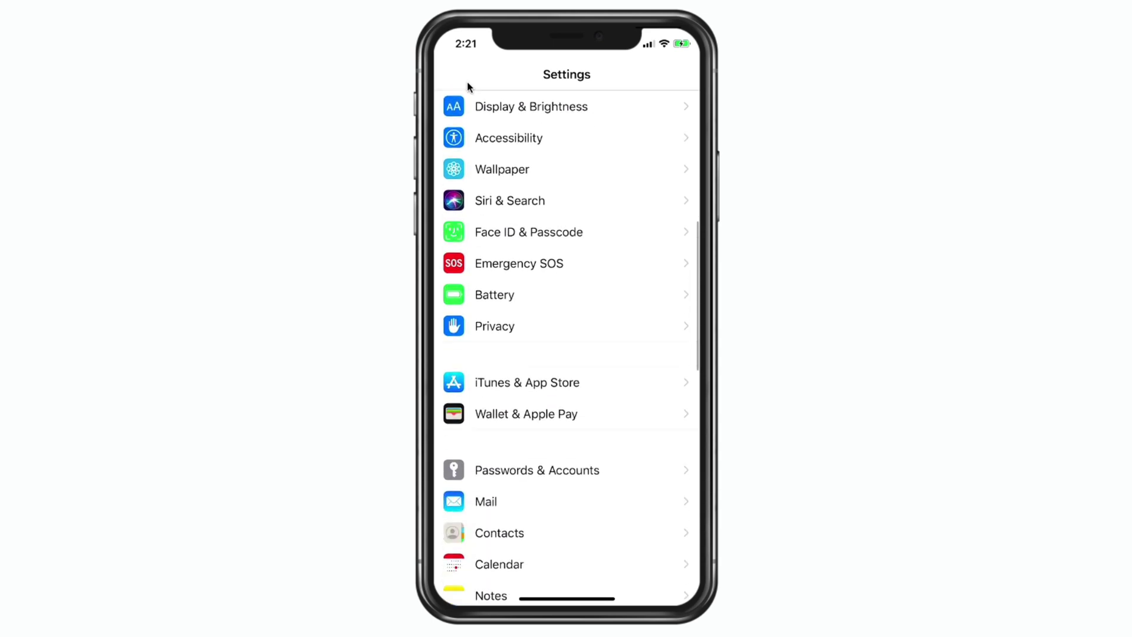
{"action": "left_click", "coordinate": [521, 384]}
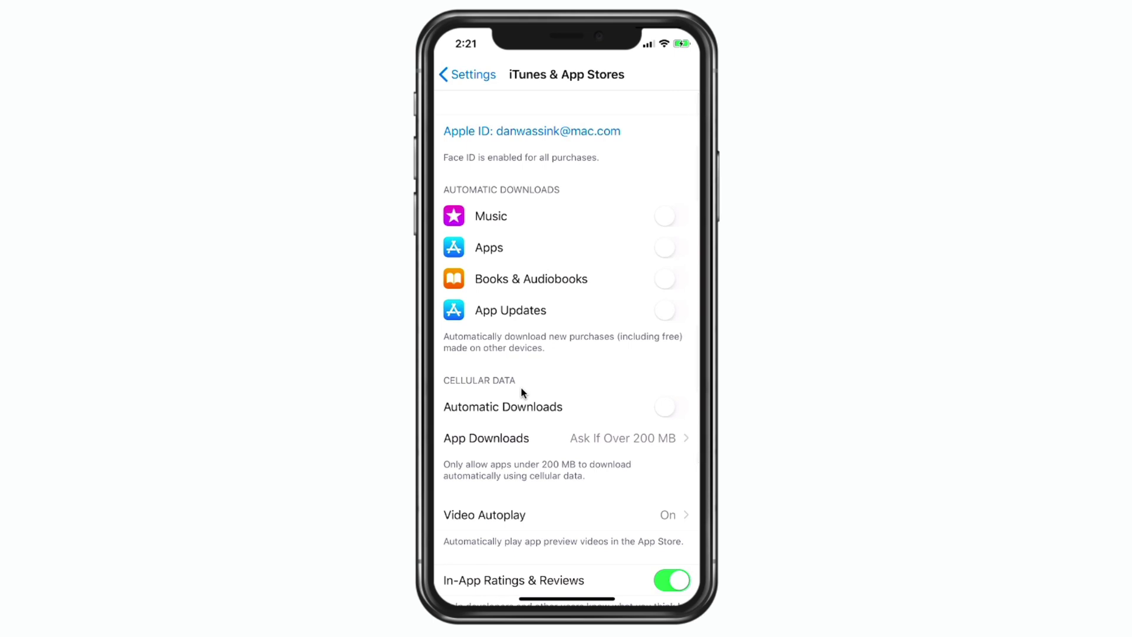
{"action": "scroll", "coordinate": [522, 392], "scroll_direction": "down", "scroll_amount": 2}
{"action": "scroll", "coordinate": [522, 387], "scroll_direction": "down", "scroll_amount": 1}
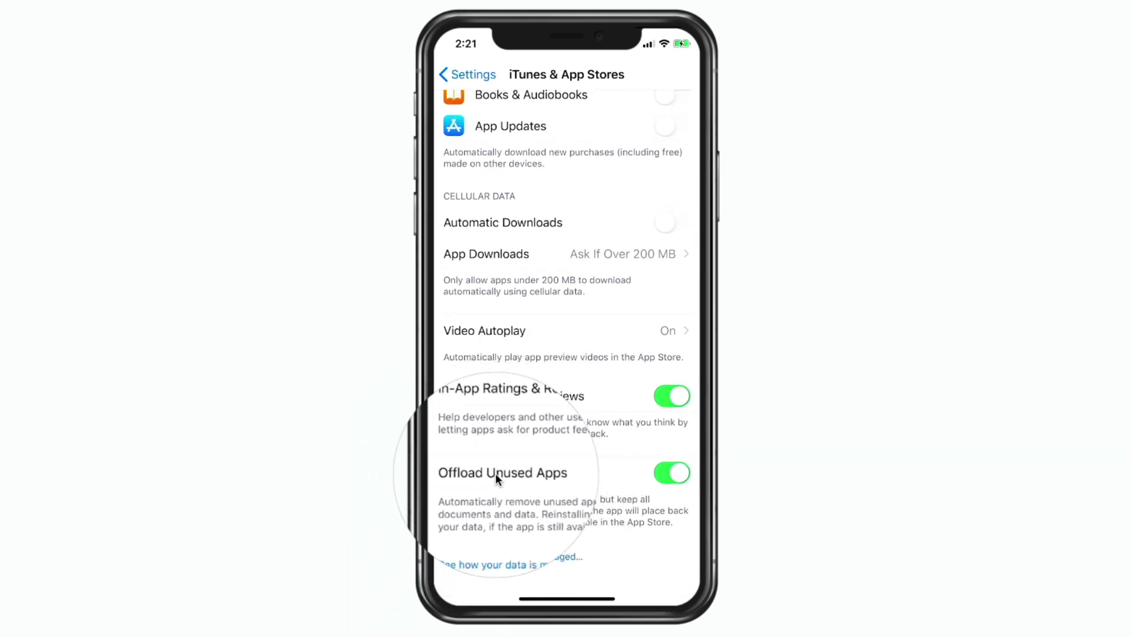
Step: Switch off Offload Unused Apps, then verify iPhone Storage again recommends it to save 104.9 MB
{"action": "left_click", "coordinate": [672, 476]}
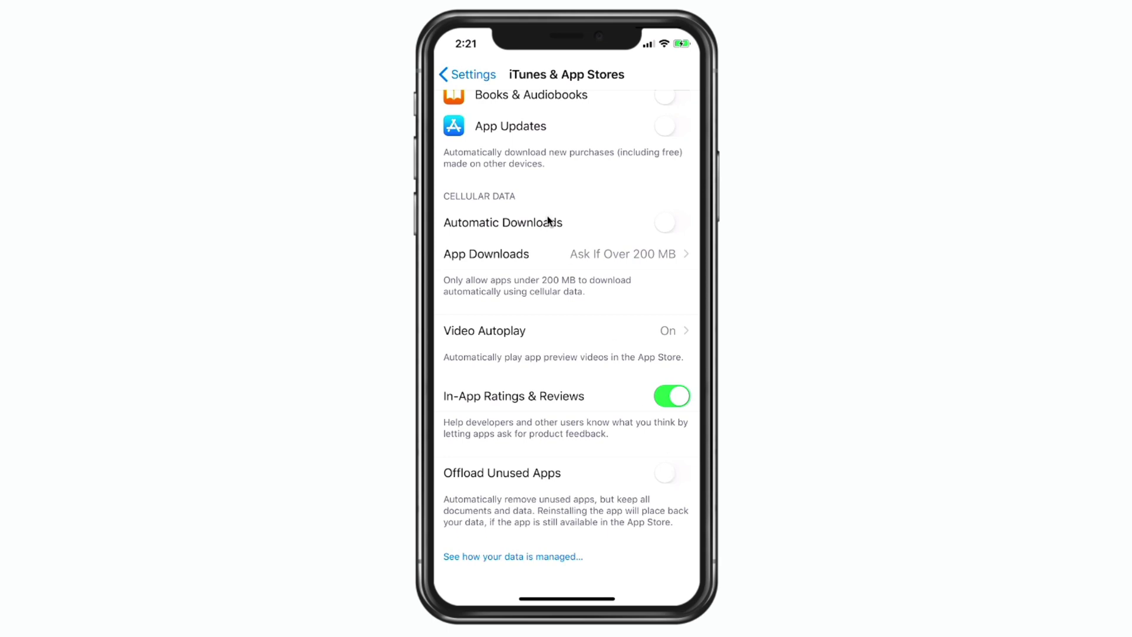
{"action": "left_click", "coordinate": [464, 116]}
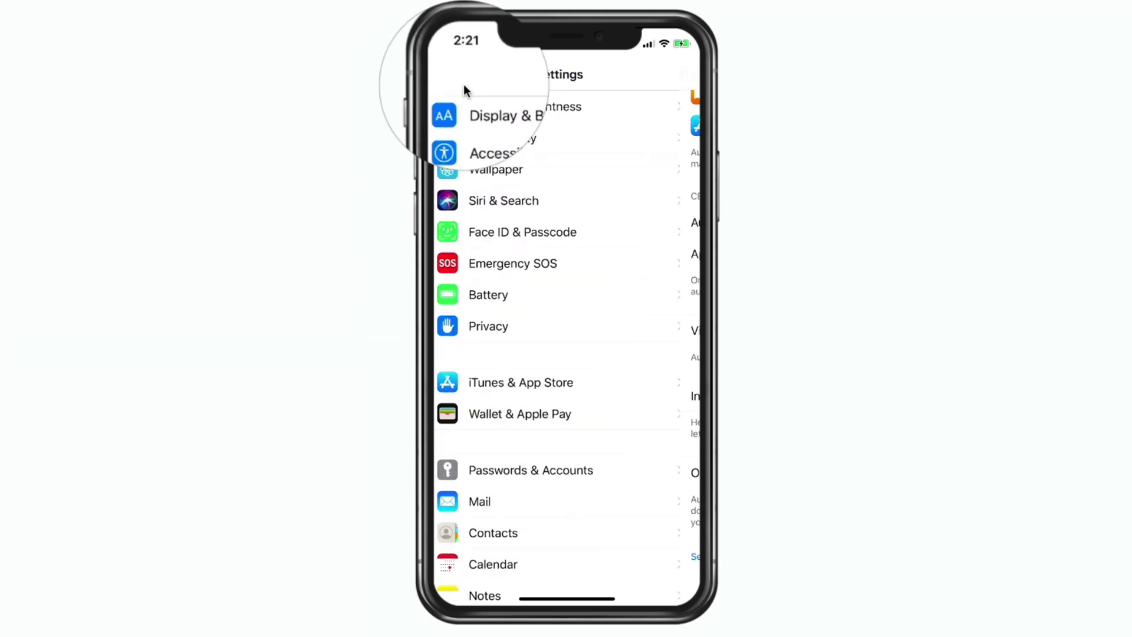
{"action": "scroll", "coordinate": [464, 85], "scroll_direction": "up", "scroll_amount": 5}
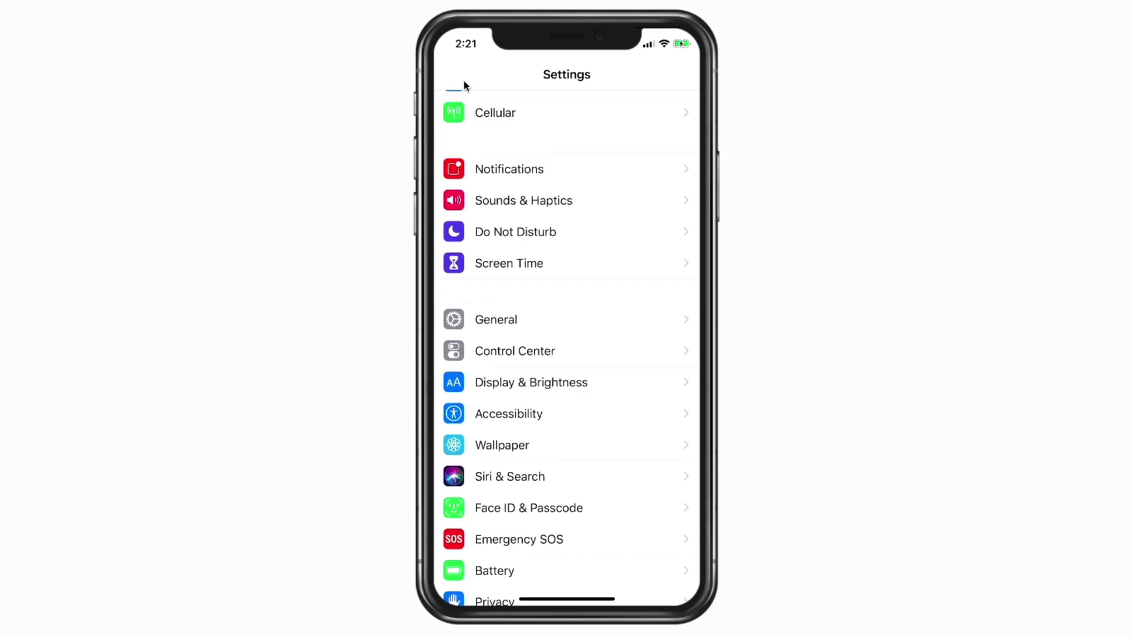
{"action": "left_click", "coordinate": [493, 331]}
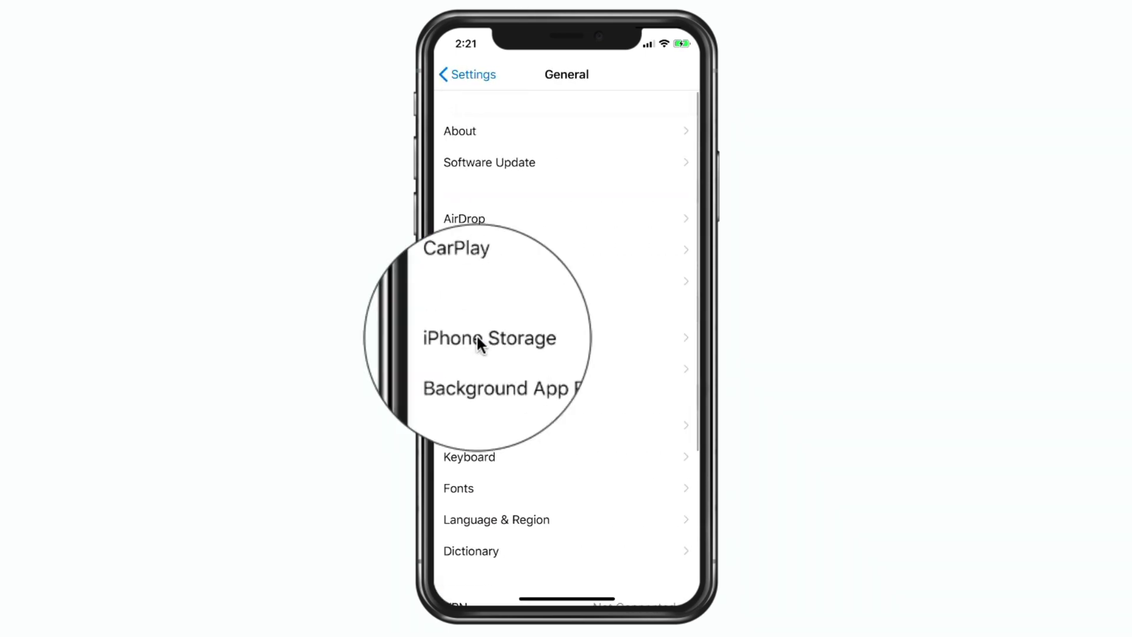
{"action": "left_click", "coordinate": [476, 336]}
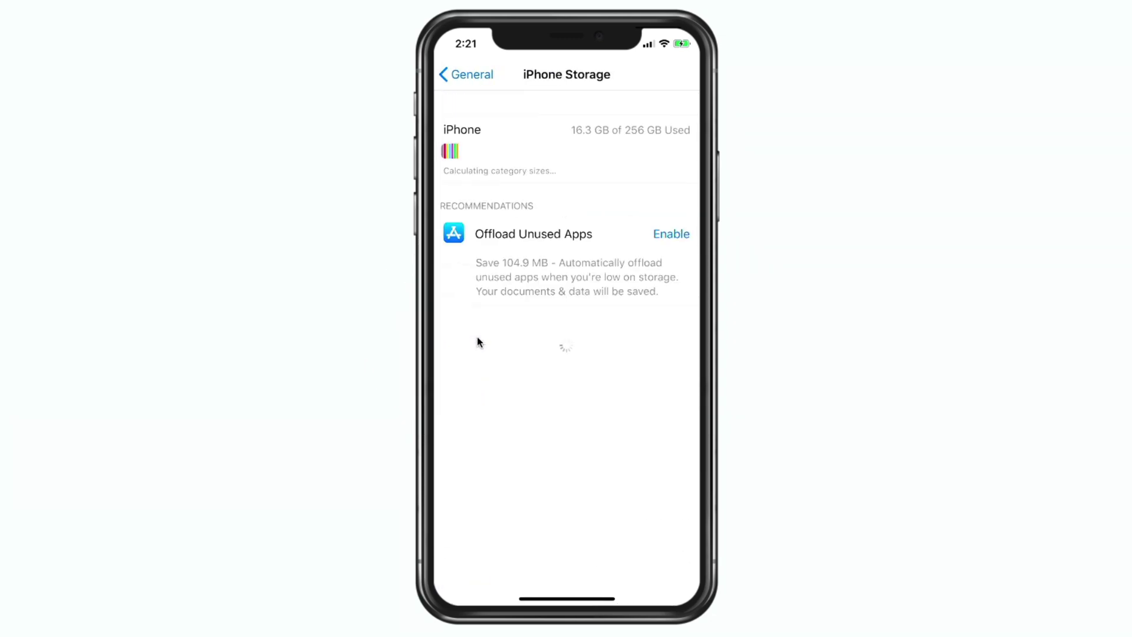